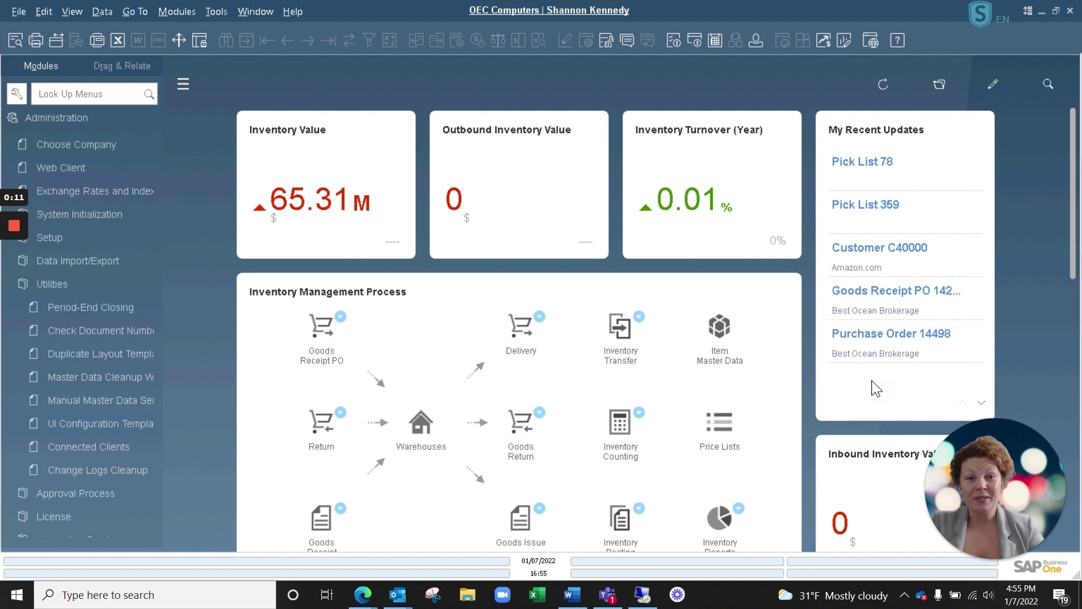
# - Open Period-End Closing under Administration > Utilities and select the retained earnings account
pyautogui.click(63, 116)
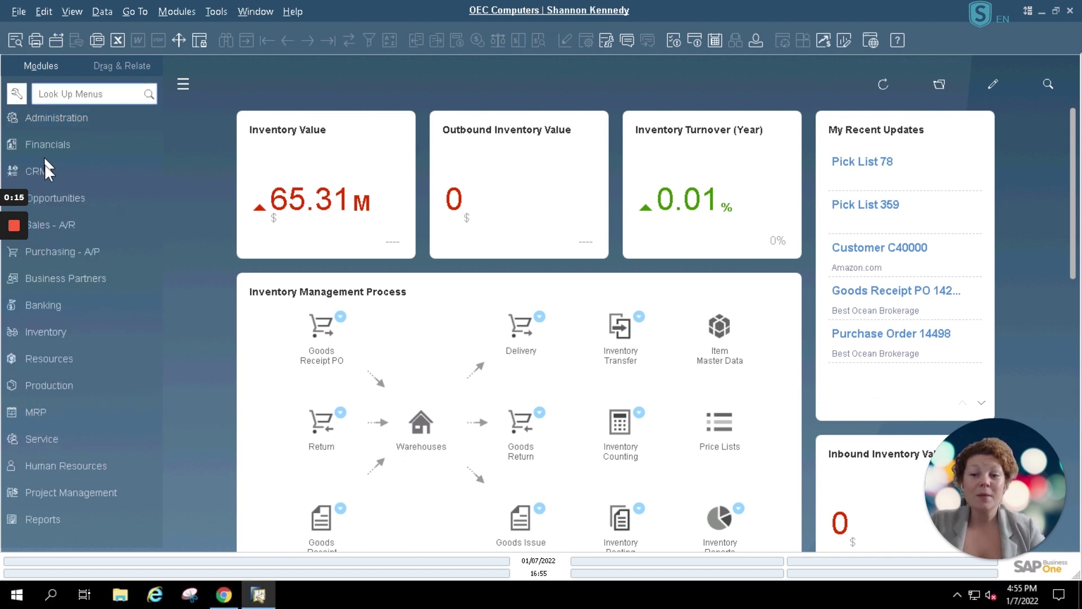
pyautogui.click(39, 120)
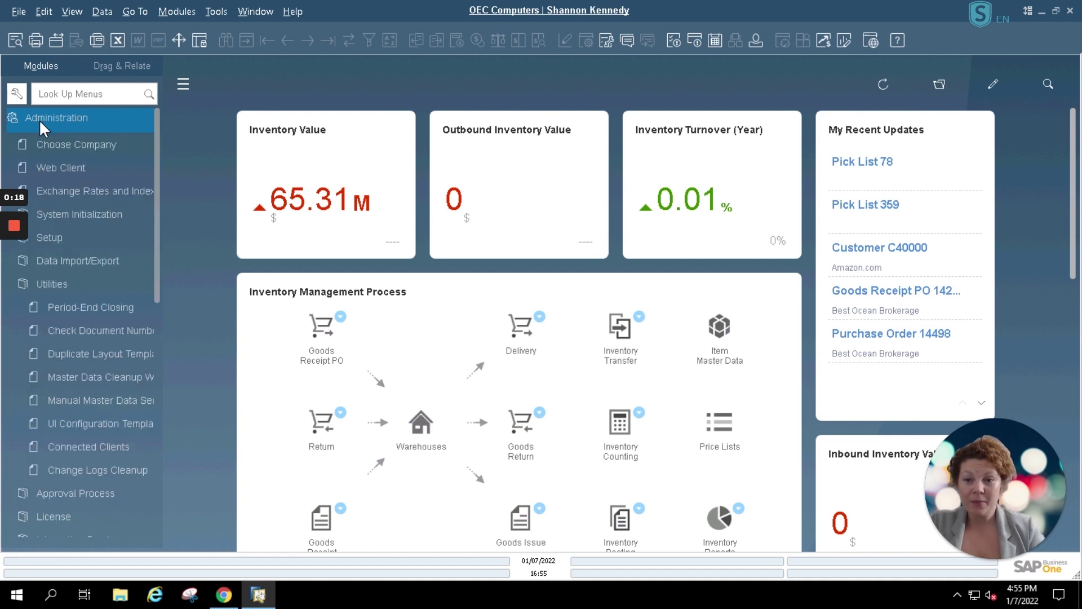
pyautogui.click(57, 284)
pyautogui.click(57, 284)
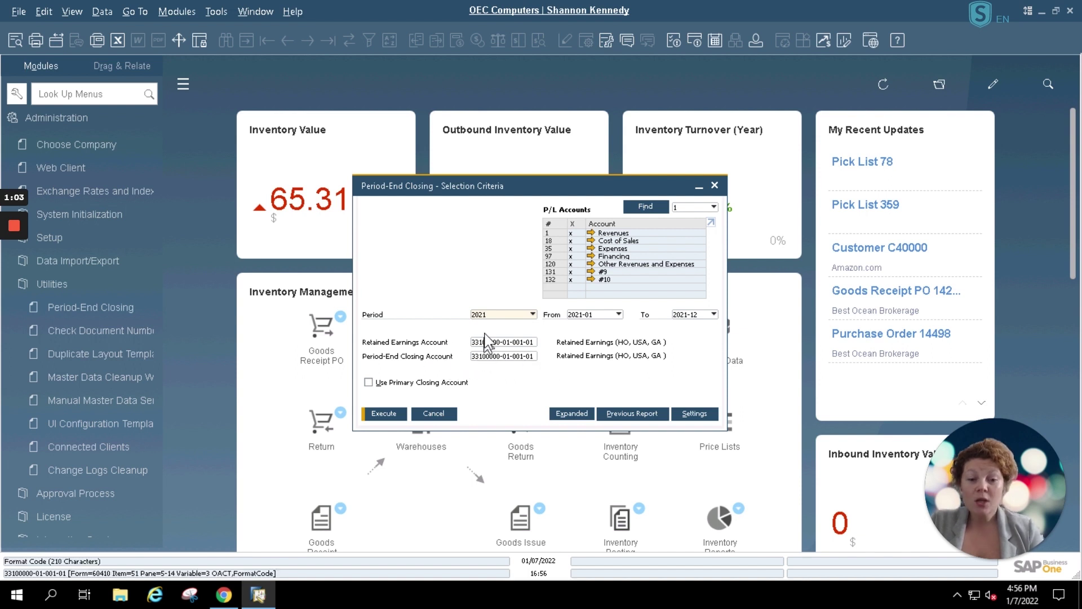
pyautogui.click(526, 338)
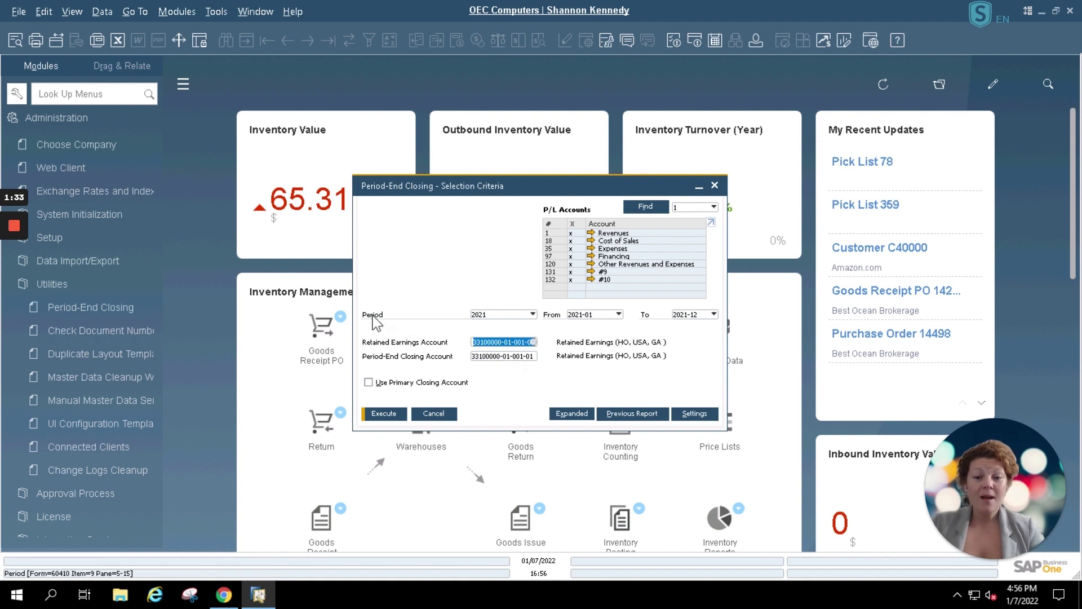
# - Set period 2021 from 2021-01 to 2021-12 and execute to list the closing balances
pyautogui.click(533, 314)
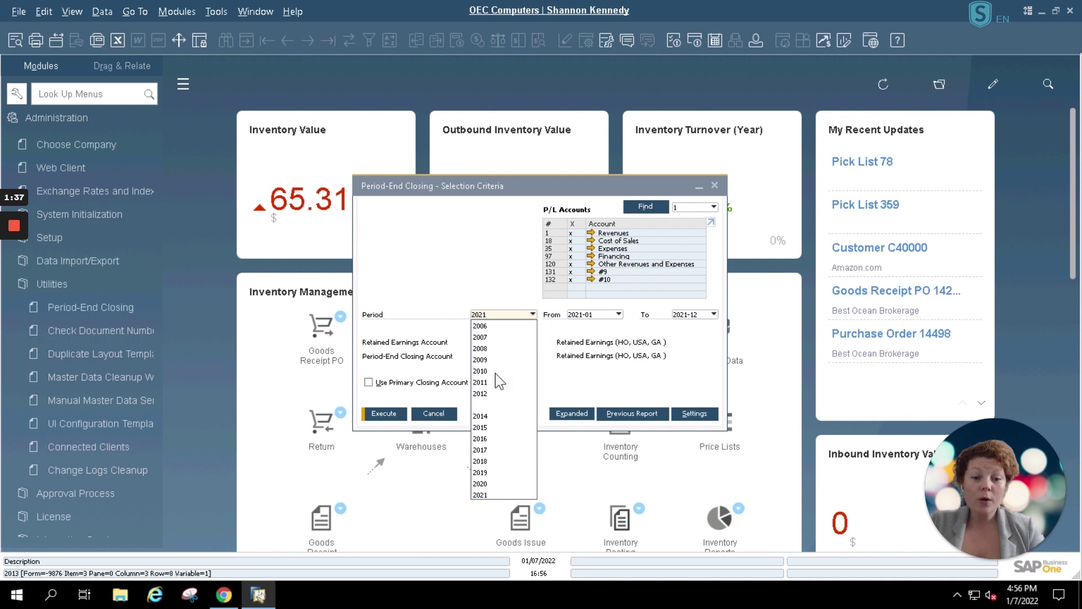
pyautogui.click(488, 495)
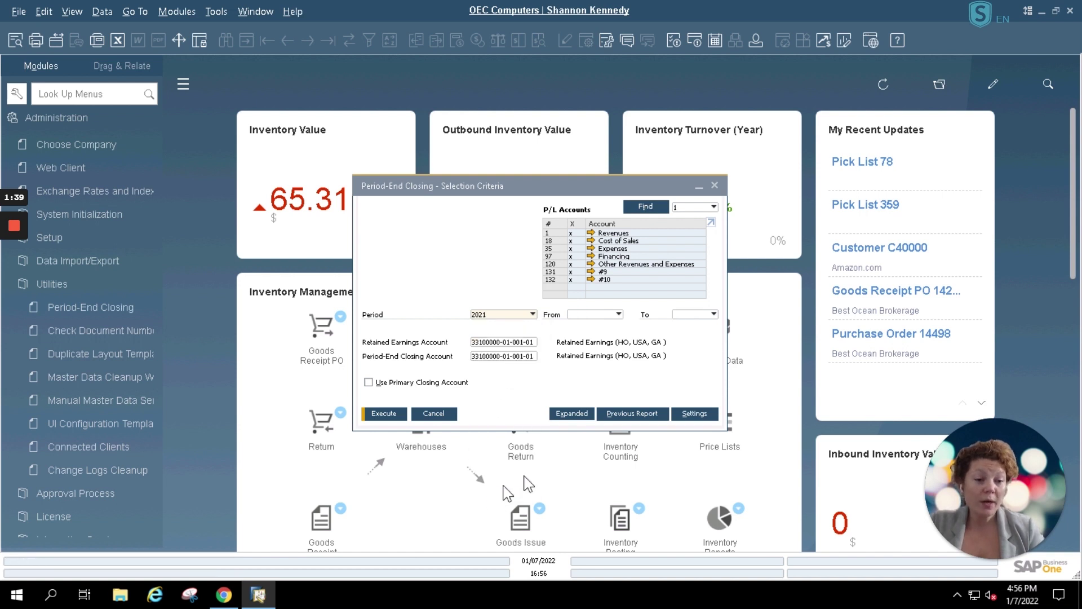
pyautogui.click(619, 315)
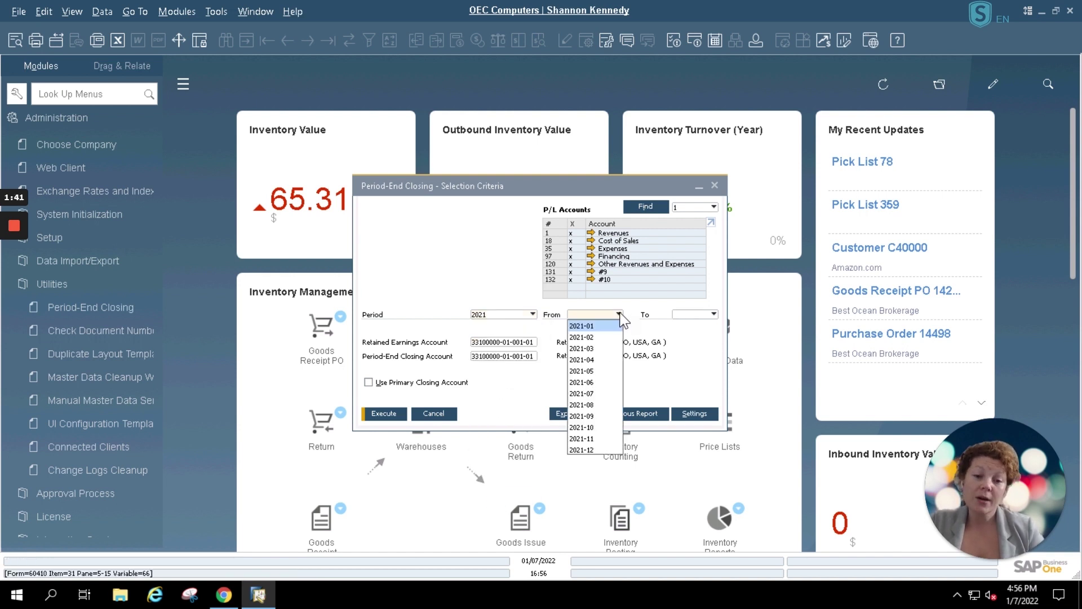
pyautogui.click(596, 327)
pyautogui.click(699, 314)
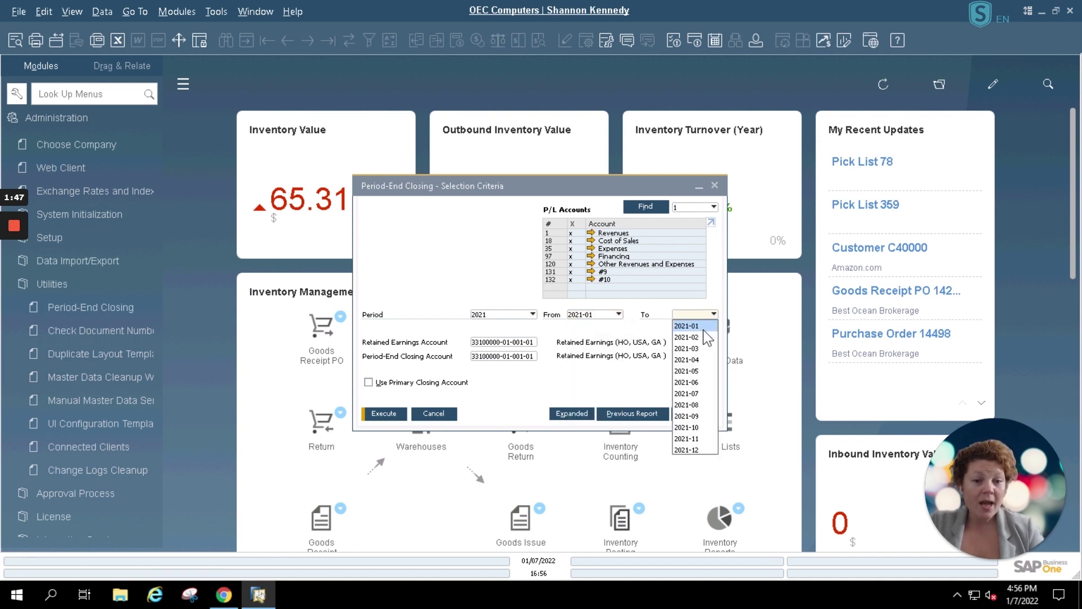
pyautogui.click(705, 449)
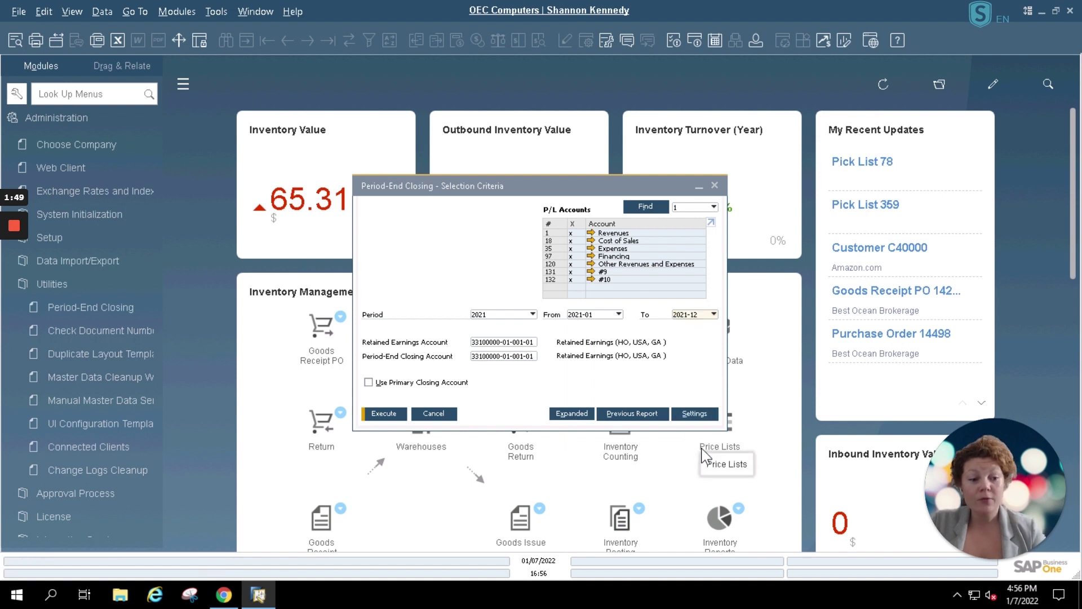
pyautogui.click(373, 417)
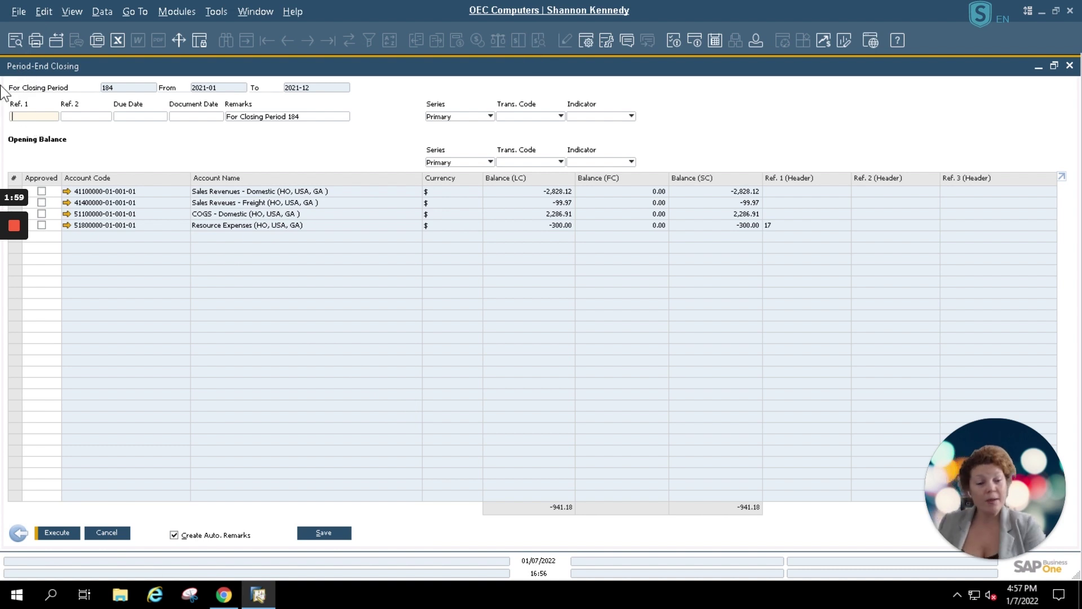
# - Fill the reference field and set both the due date and document date to 12/31/2021
pyautogui.write('yeared')
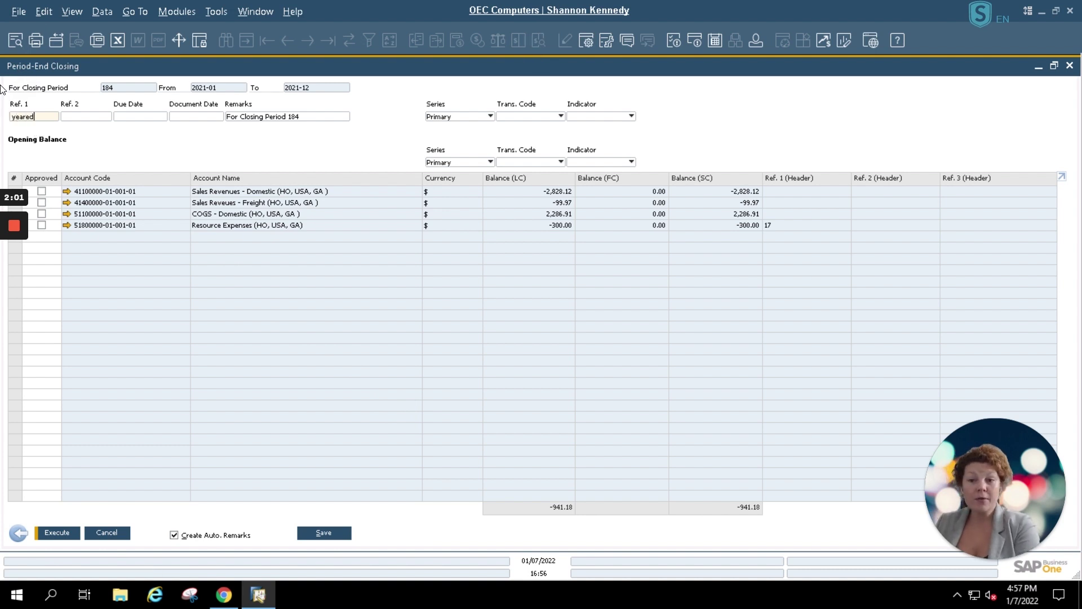
pyautogui.click(92, 116)
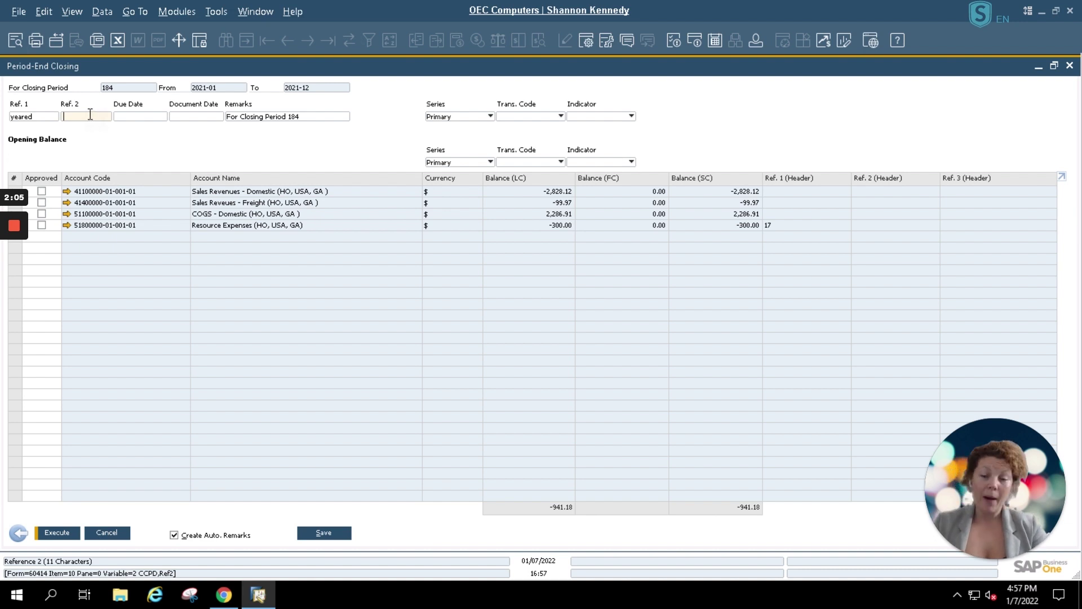
pyautogui.click(131, 117)
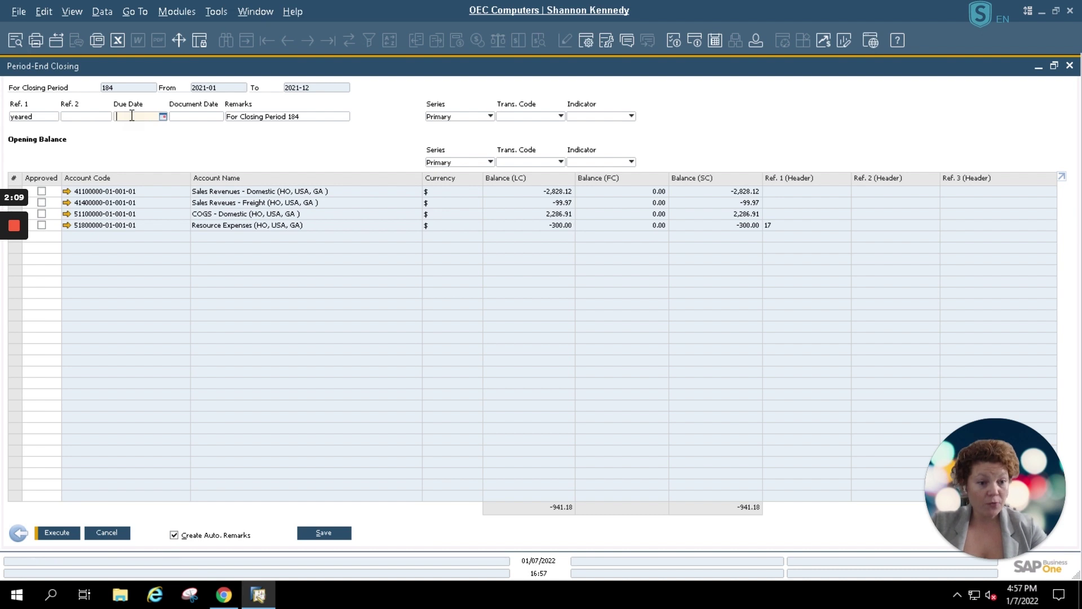
pyautogui.click(161, 117)
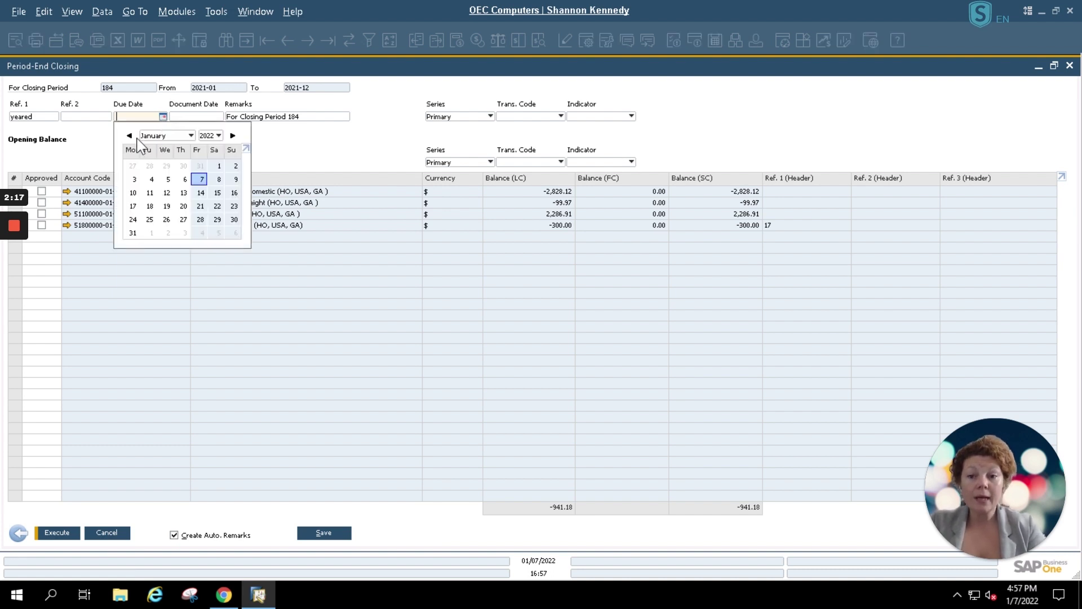
pyautogui.click(130, 136)
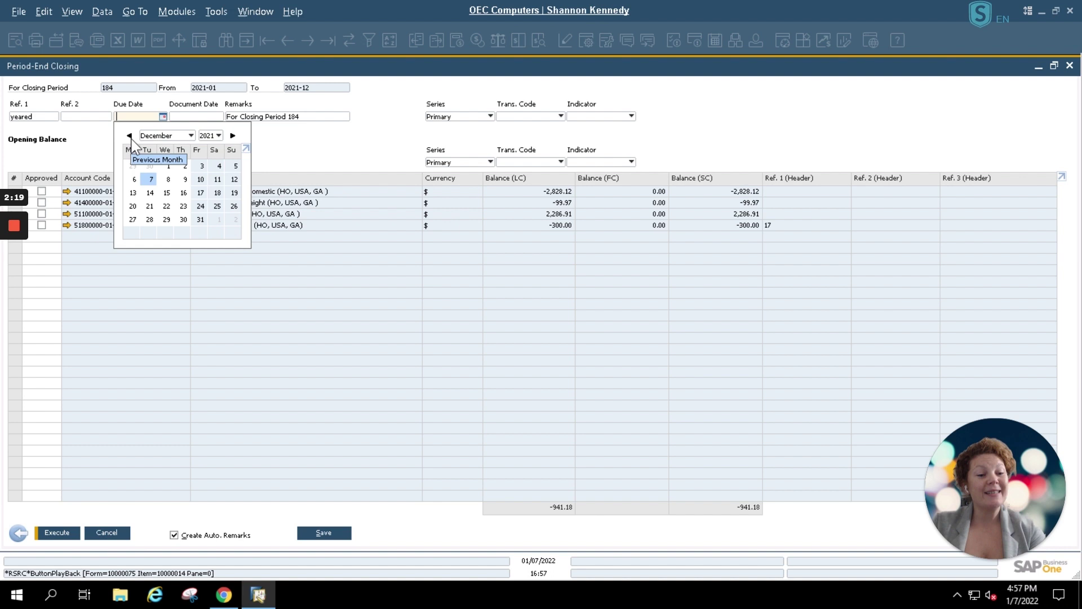
pyautogui.click(200, 220)
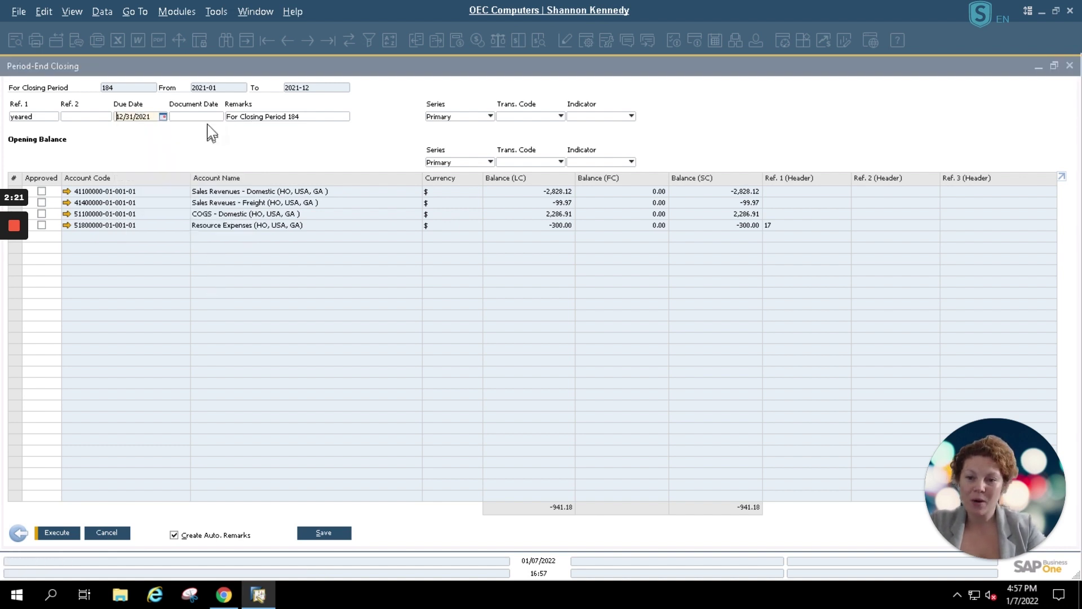
pyautogui.click(213, 117)
pyautogui.click(220, 116)
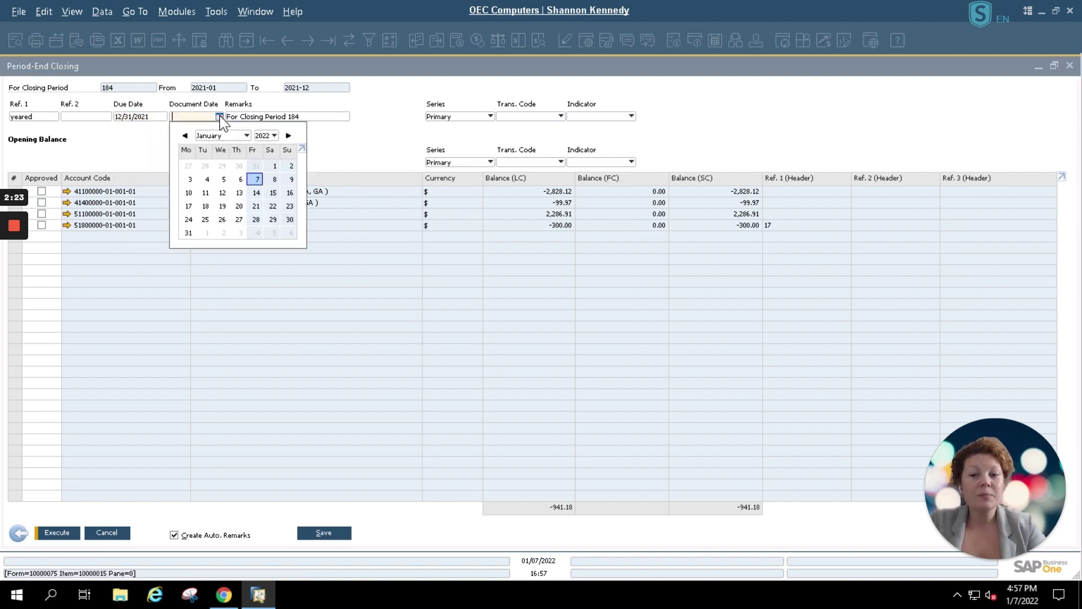
pyautogui.click(185, 136)
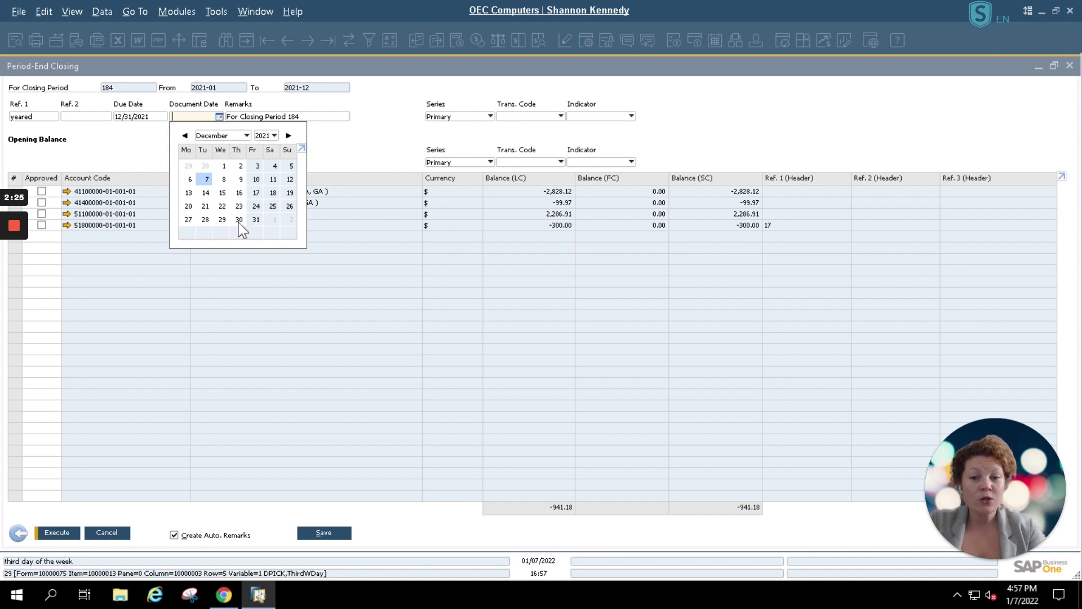
pyautogui.click(256, 220)
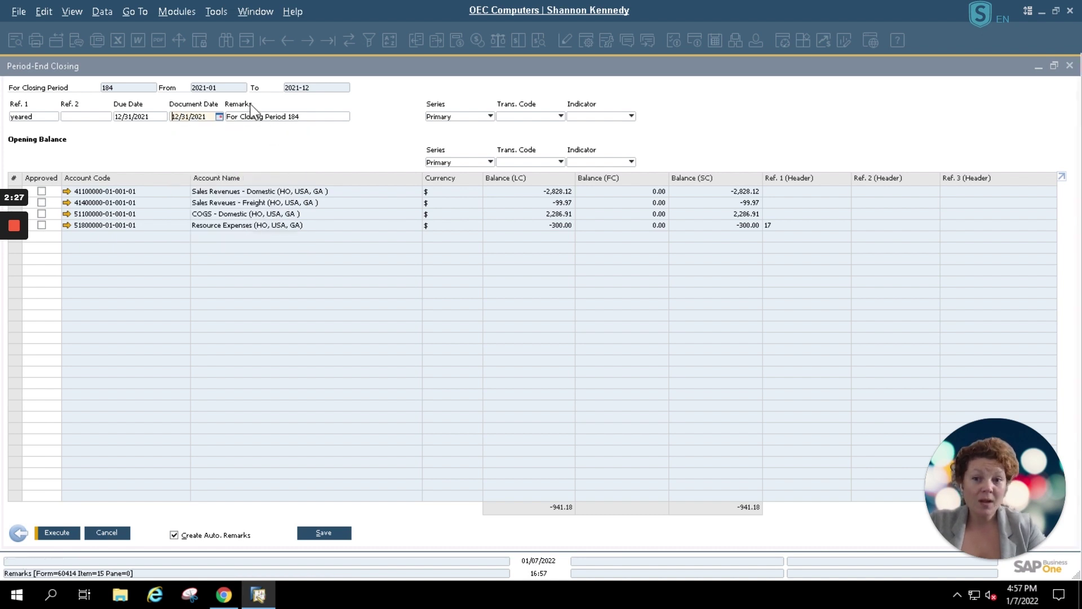
# - Select the remark 'For Closing Period 184' so it can read 'For Closing Period 2021'
pyautogui.click(309, 118)
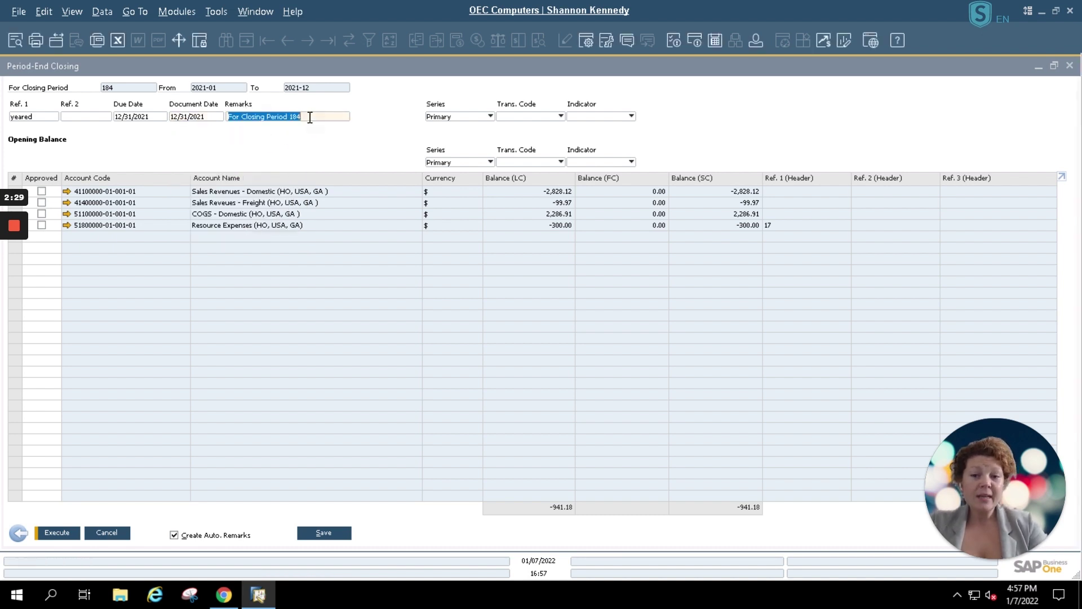
pyautogui.click(316, 118)
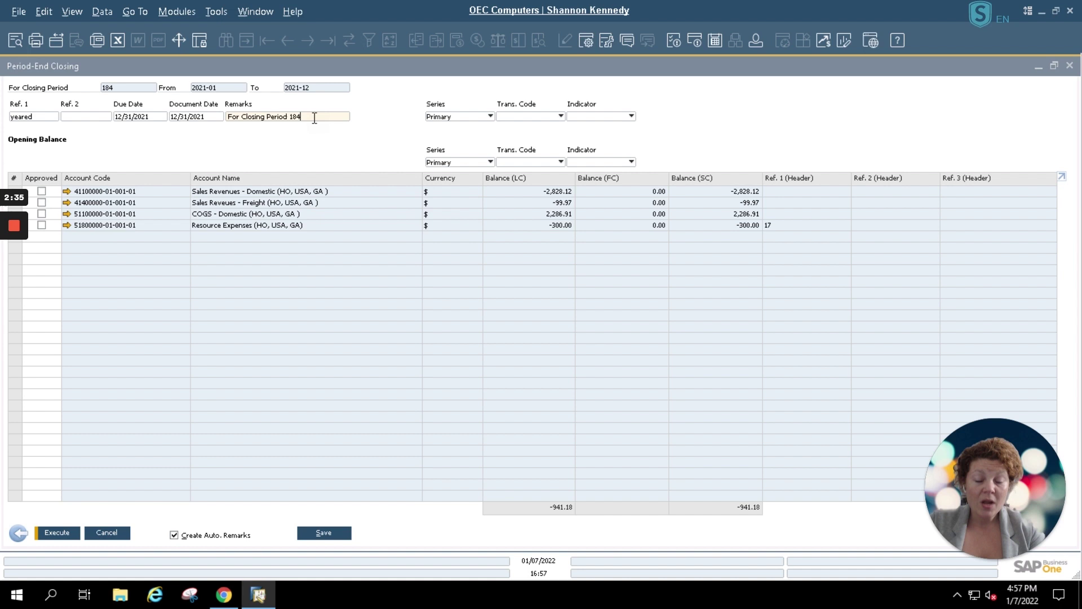
pyautogui.moveTo(315, 117); pyautogui.dragTo(227, 116)
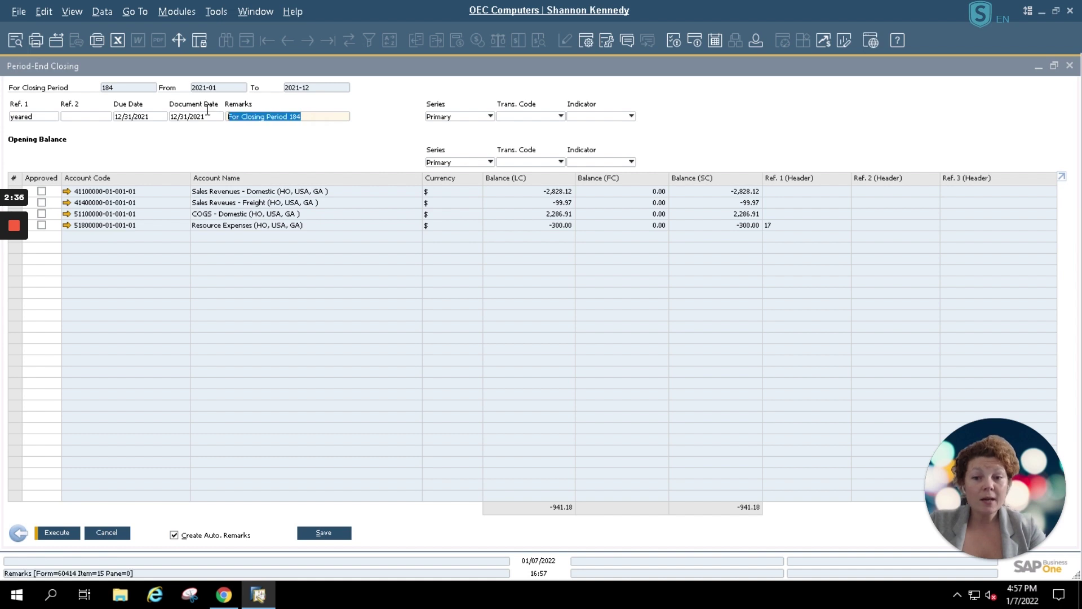
pyautogui.click(312, 117)
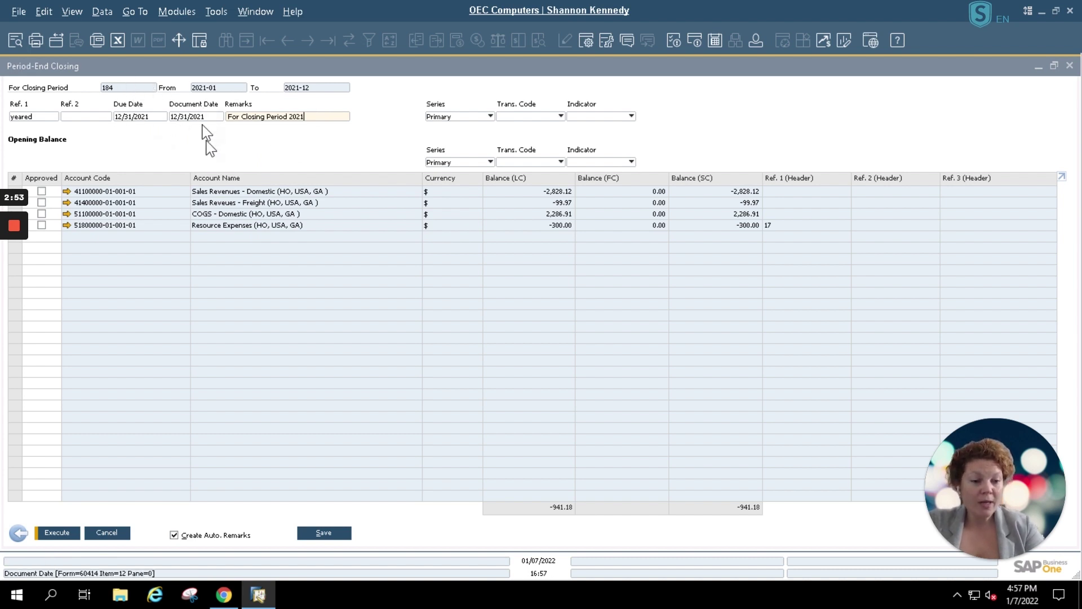
# - Approve the Sales Revenues, freight revenues, COGS and Resource Expenses lines, execute, and close the messages log
pyautogui.click(41, 191)
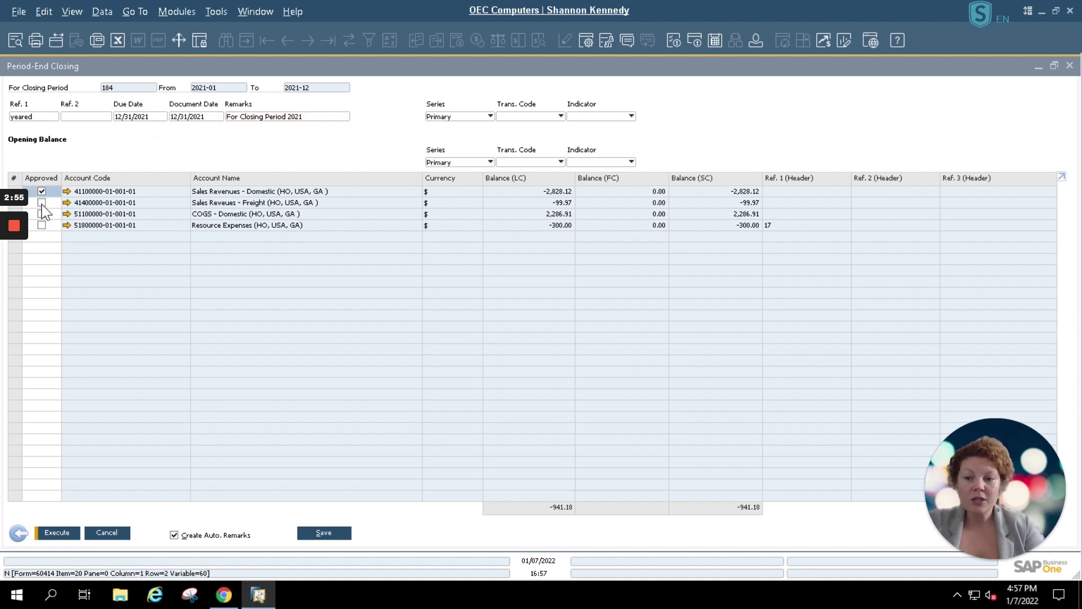
pyautogui.click(42, 202)
pyautogui.click(41, 214)
pyautogui.click(42, 225)
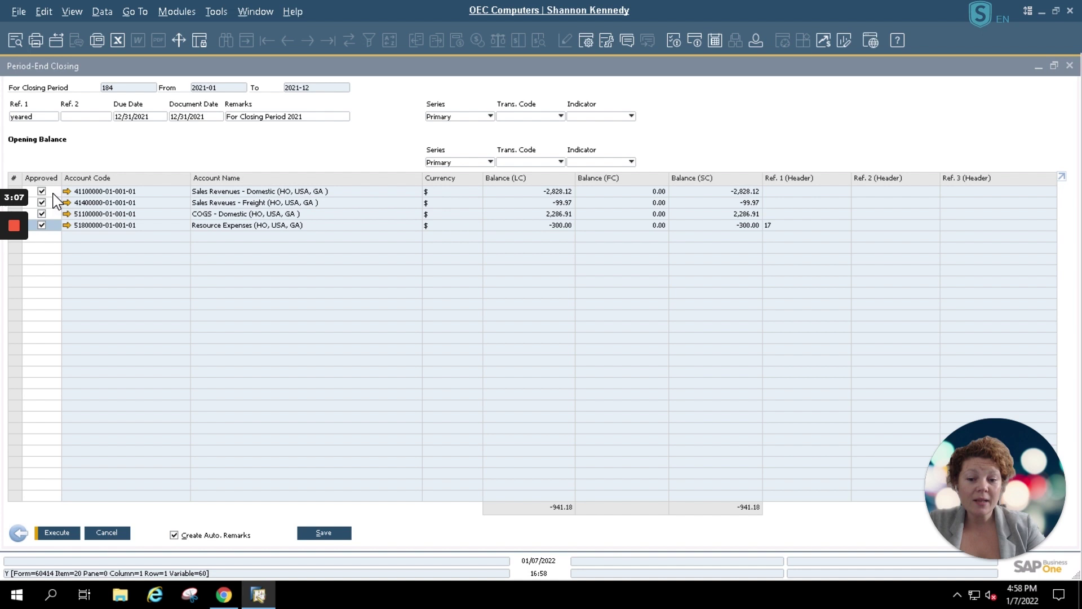
pyautogui.click(67, 538)
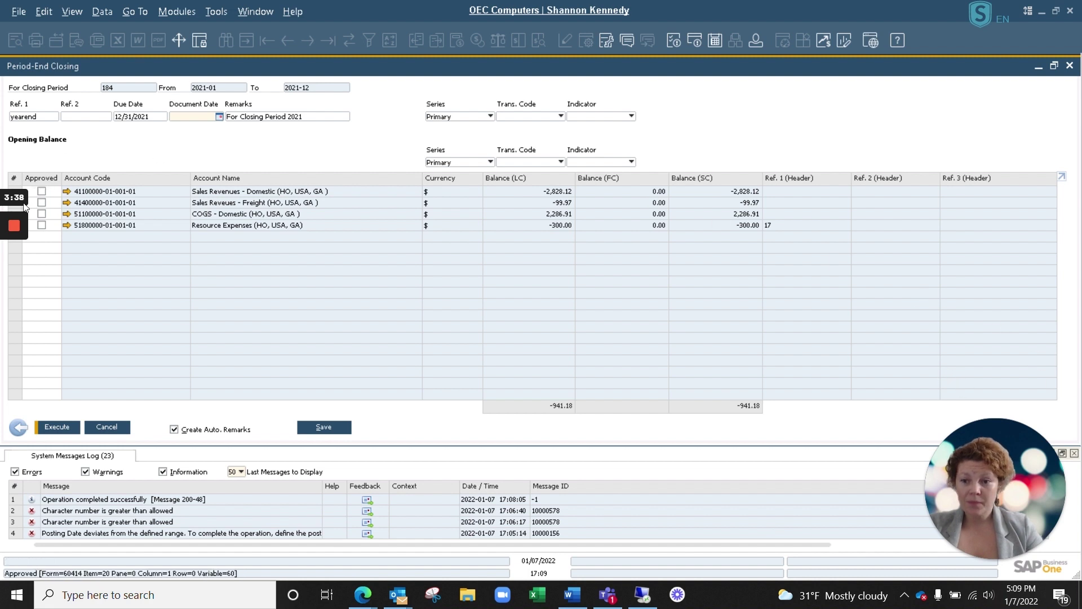
pyautogui.click(12, 285)
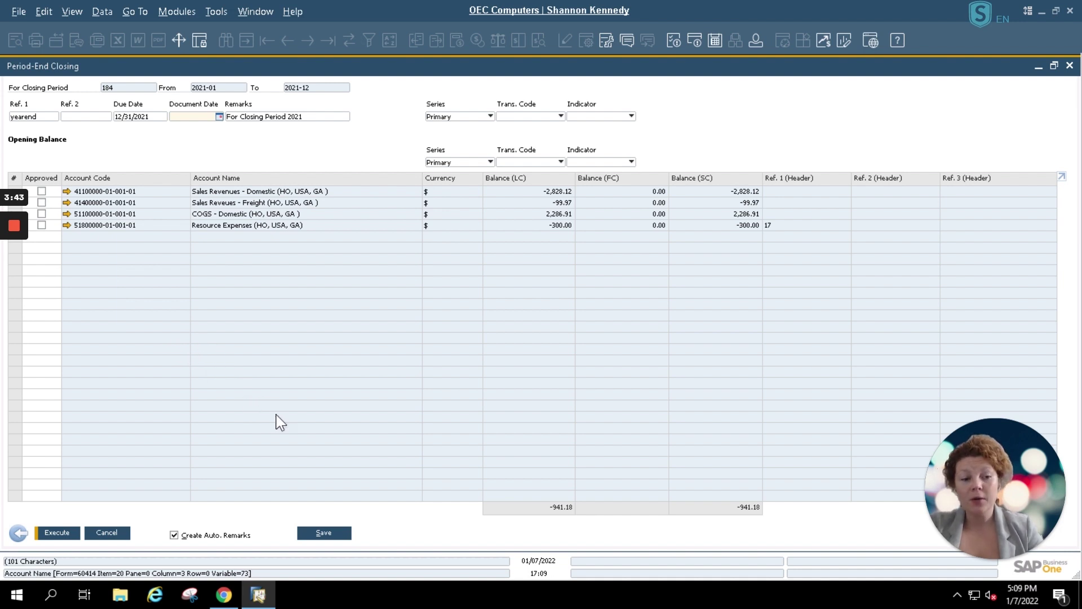
# - Close Period-End Closing, cancel its selection criteria, and open Journal Entry via a 'journal' menu search
pyautogui.click(1070, 66)
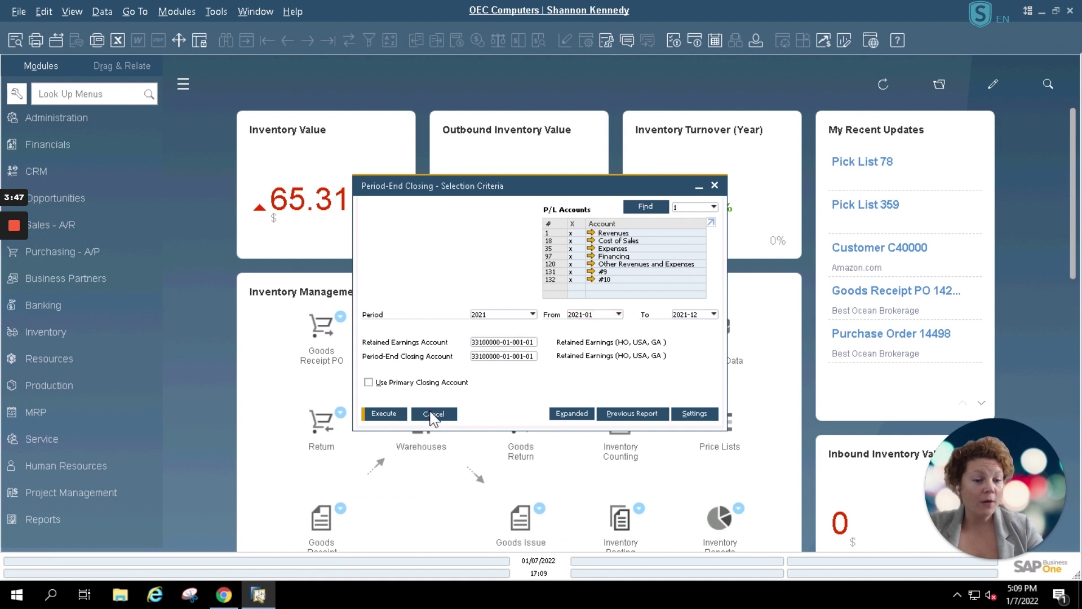
pyautogui.click(432, 415)
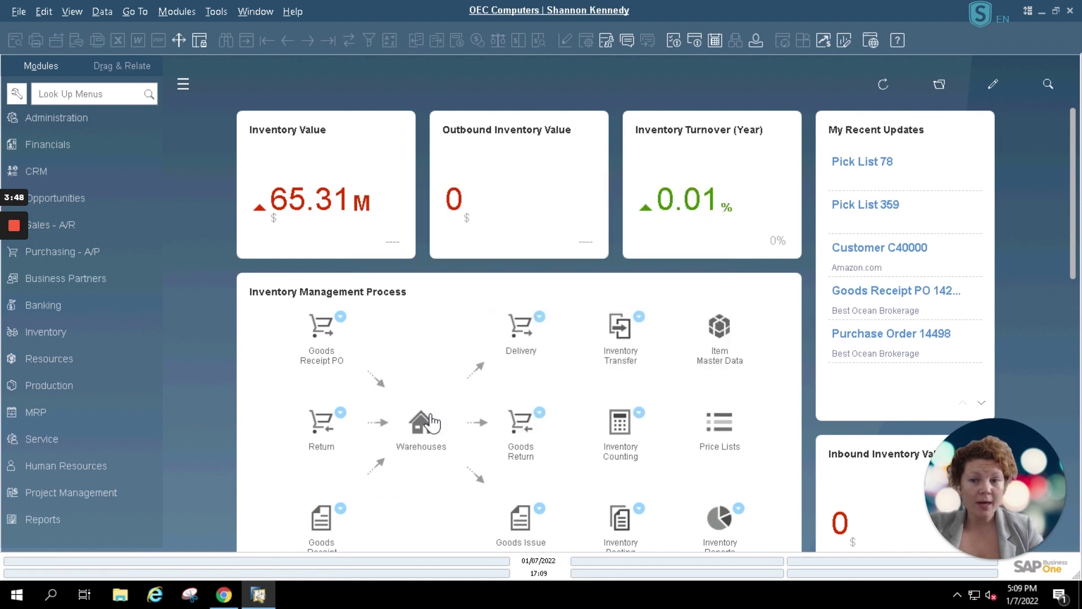
pyautogui.click(72, 94)
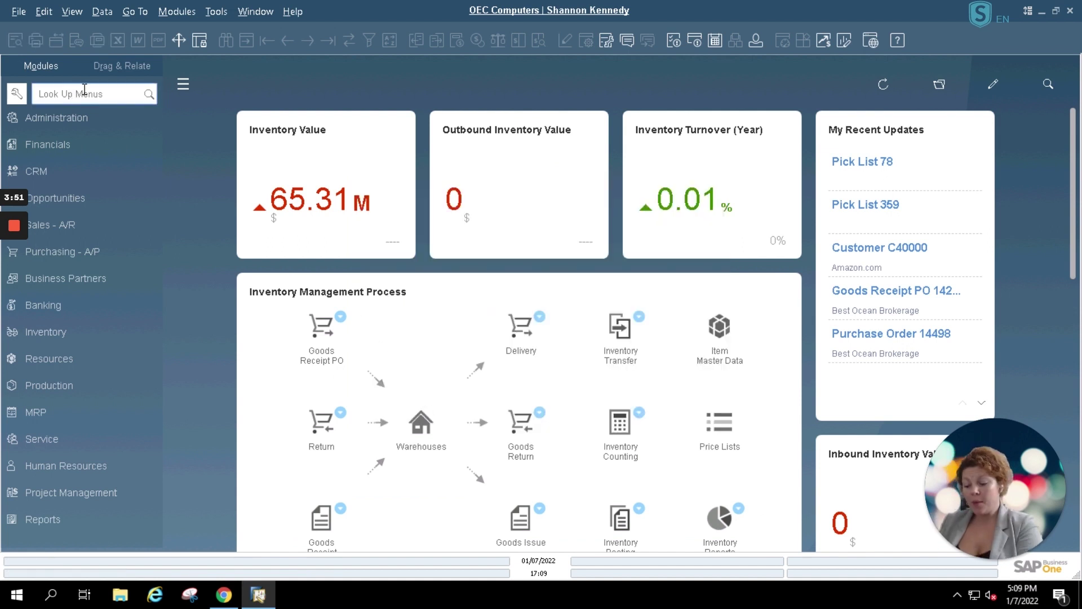
pyautogui.write('journ')
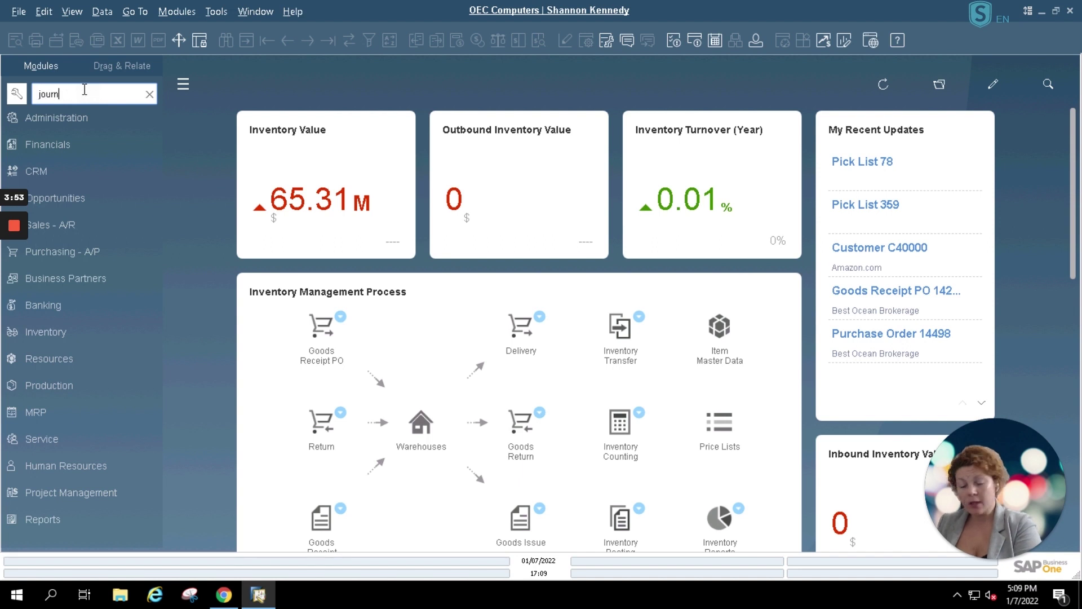
pyautogui.write('al')
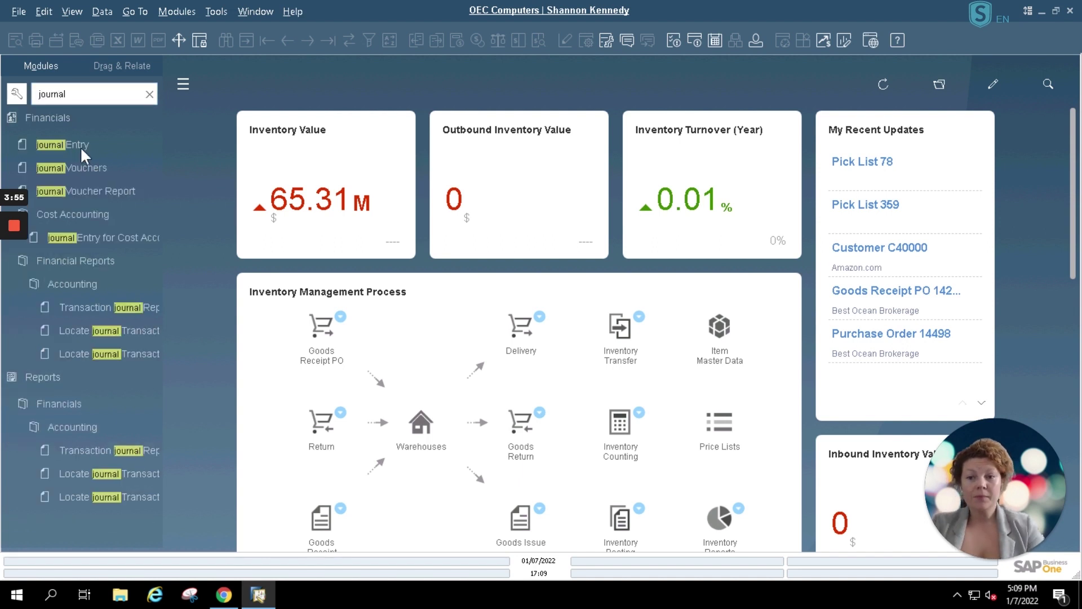
pyautogui.click(80, 146)
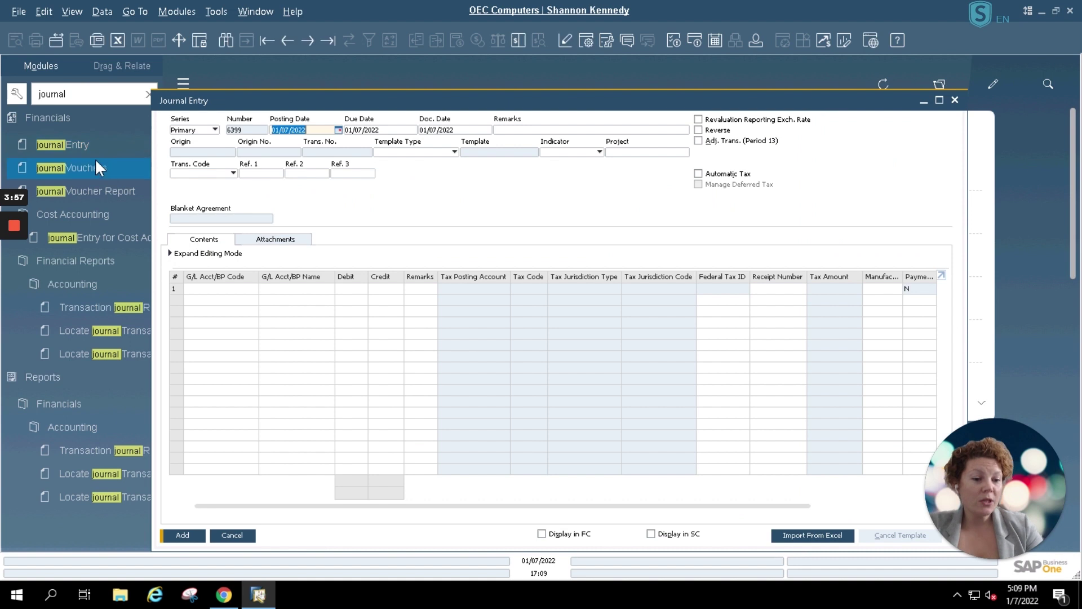
# - Browse back through the two most recent journal entries, then close the Journal Entry window
pyautogui.click(281, 39)
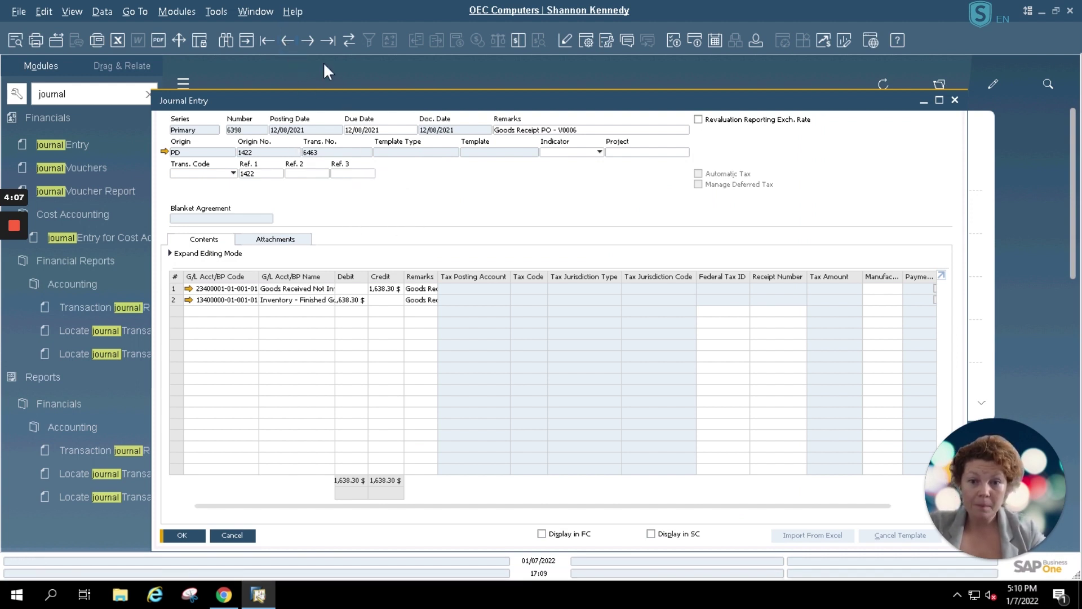
pyautogui.click(283, 43)
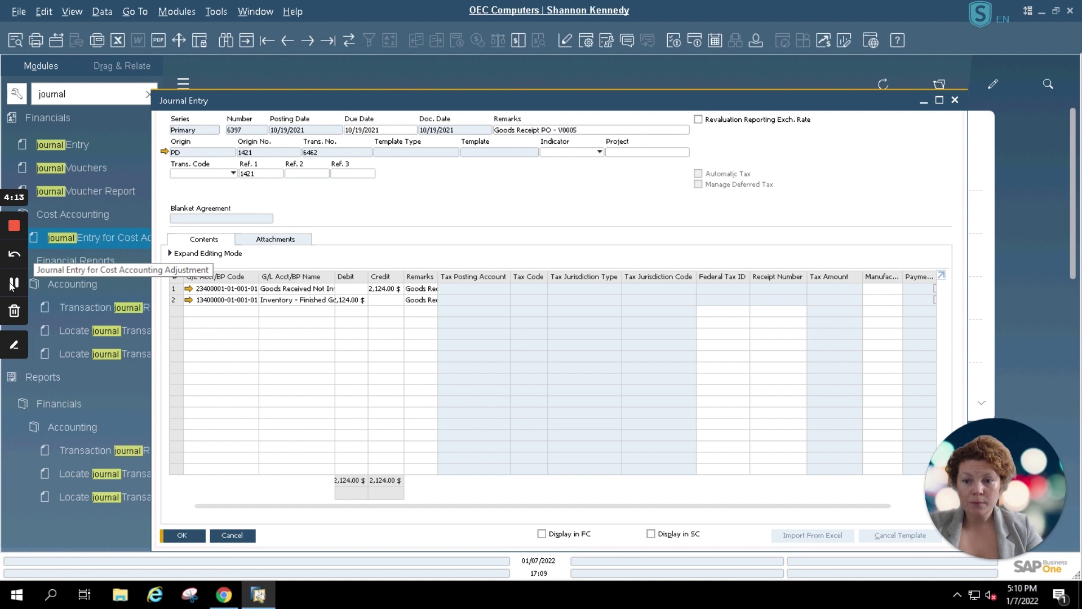
pyautogui.click(12, 283)
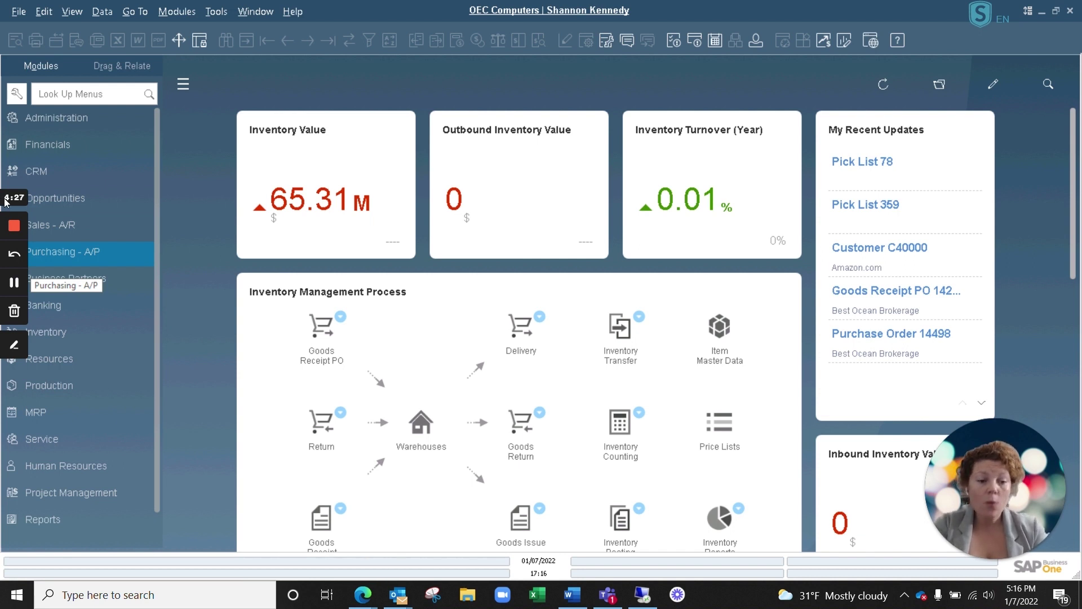
# - Open Posting Periods via a 'period' menu search and check the 2021-12 row's Closing Period status
pyautogui.click(97, 93)
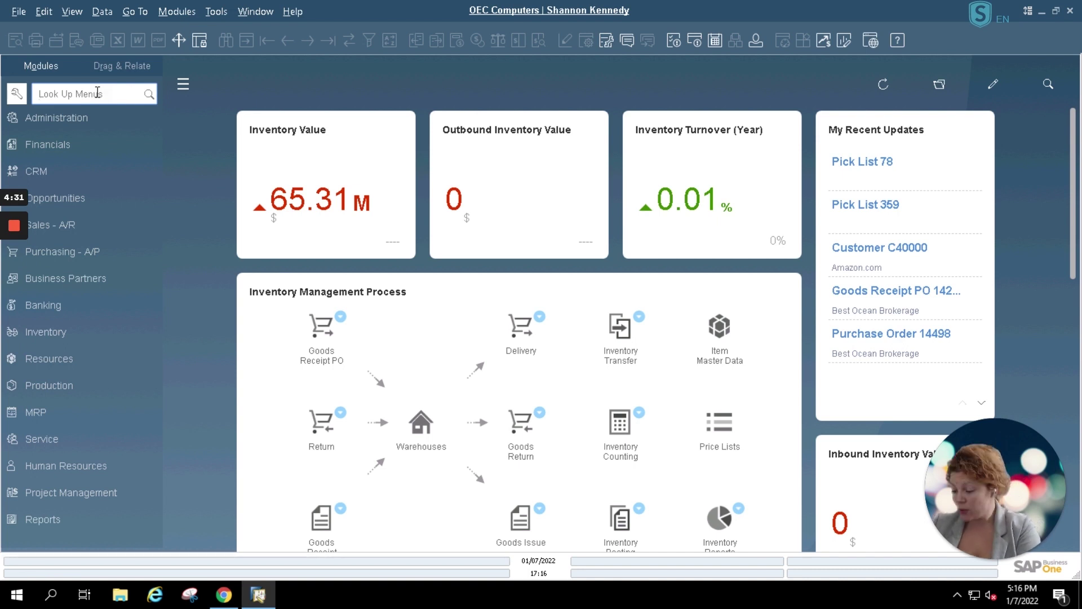
pyautogui.write('period')
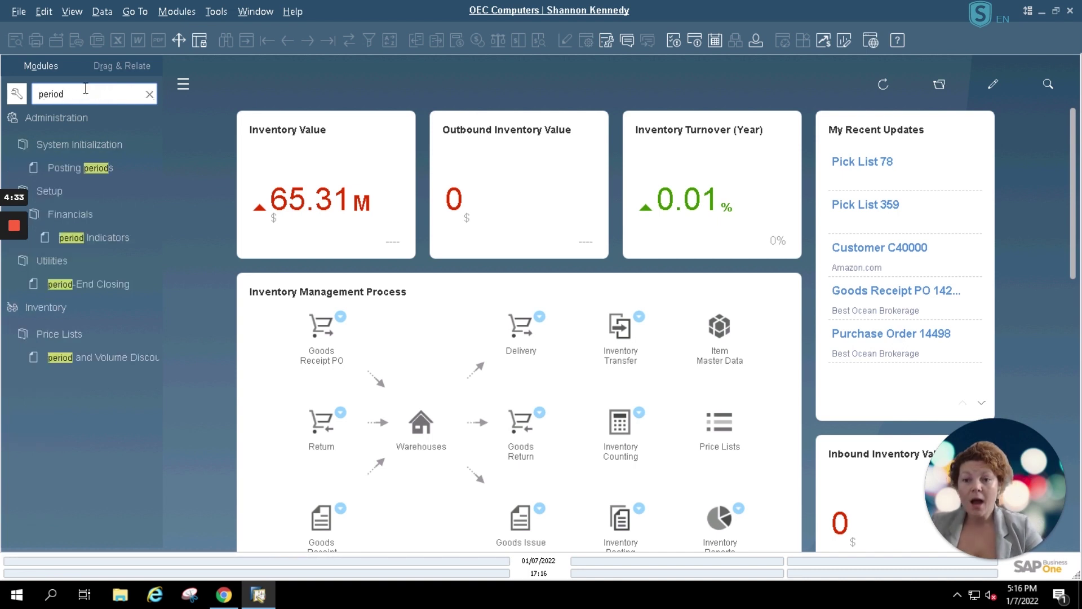
pyautogui.click(80, 168)
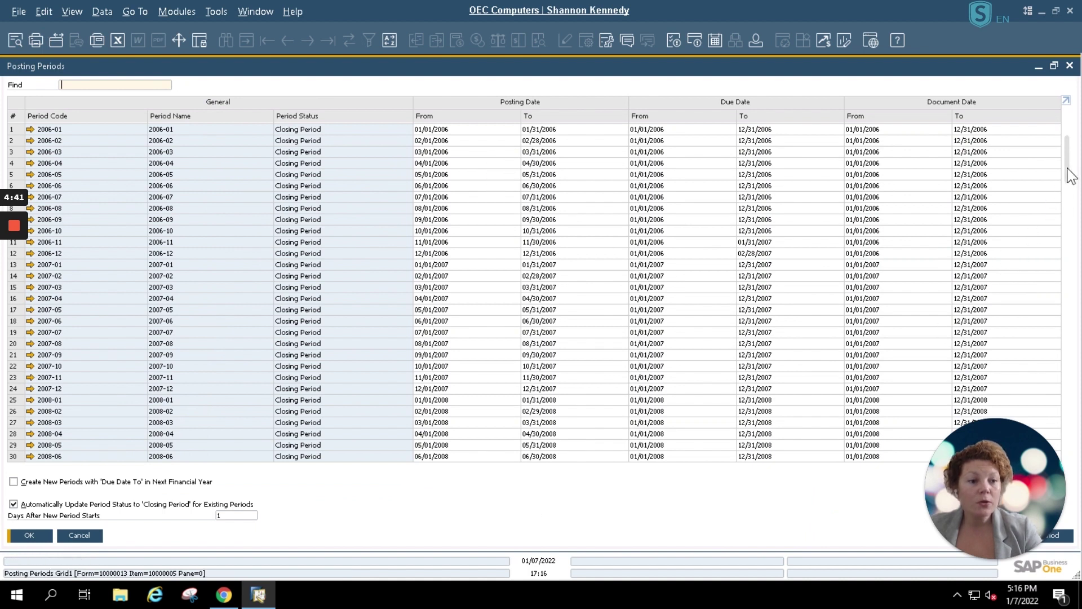
pyautogui.scroll(-6, 1072, 169)
pyautogui.scroll(-20, 1073, 239)
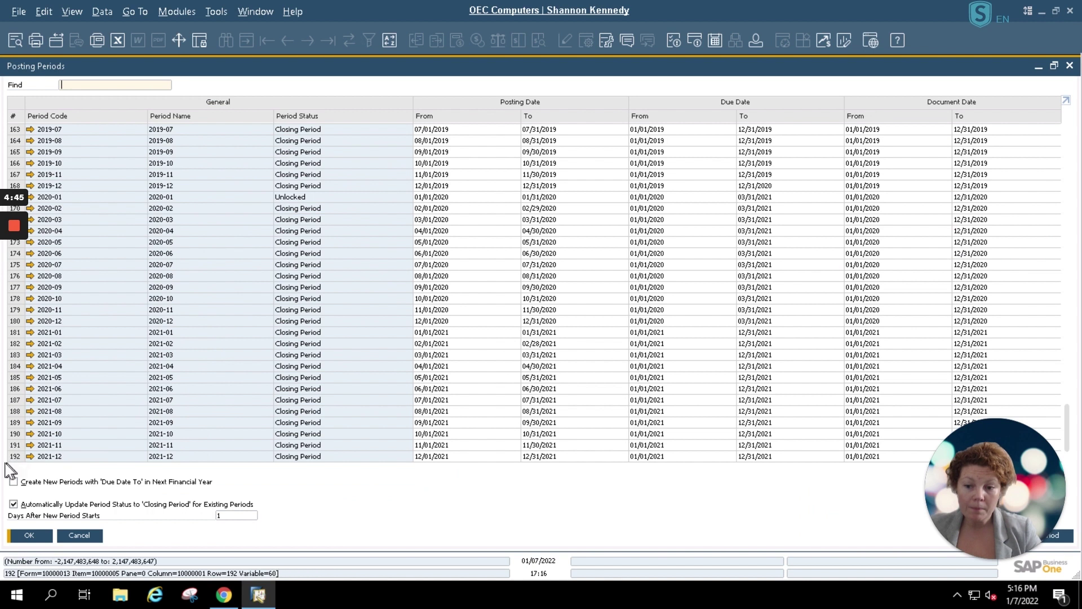
pyautogui.click(15, 458)
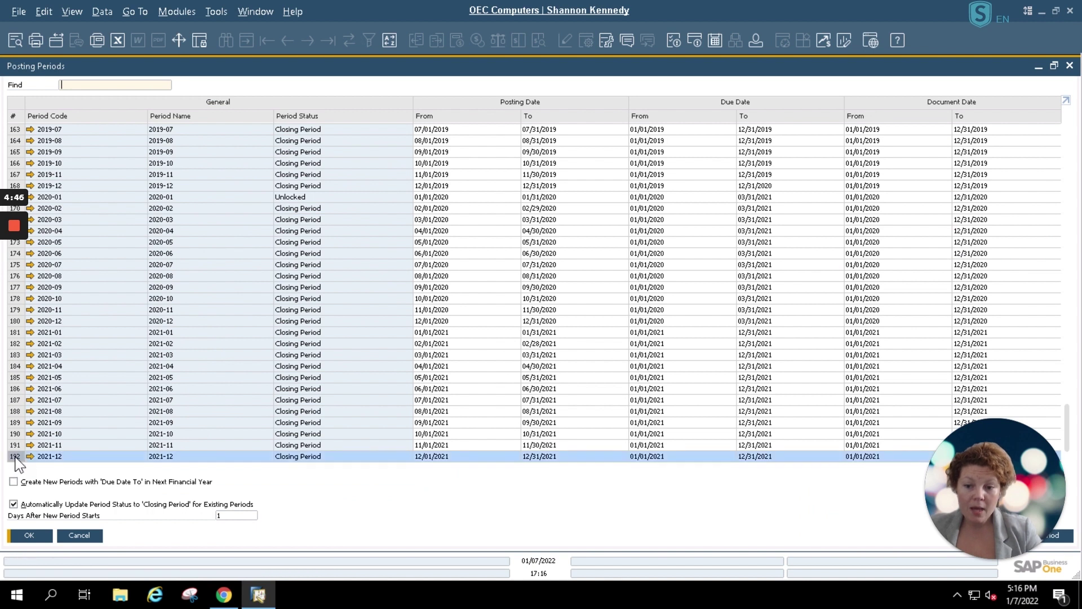
pyautogui.rightClick(320, 456)
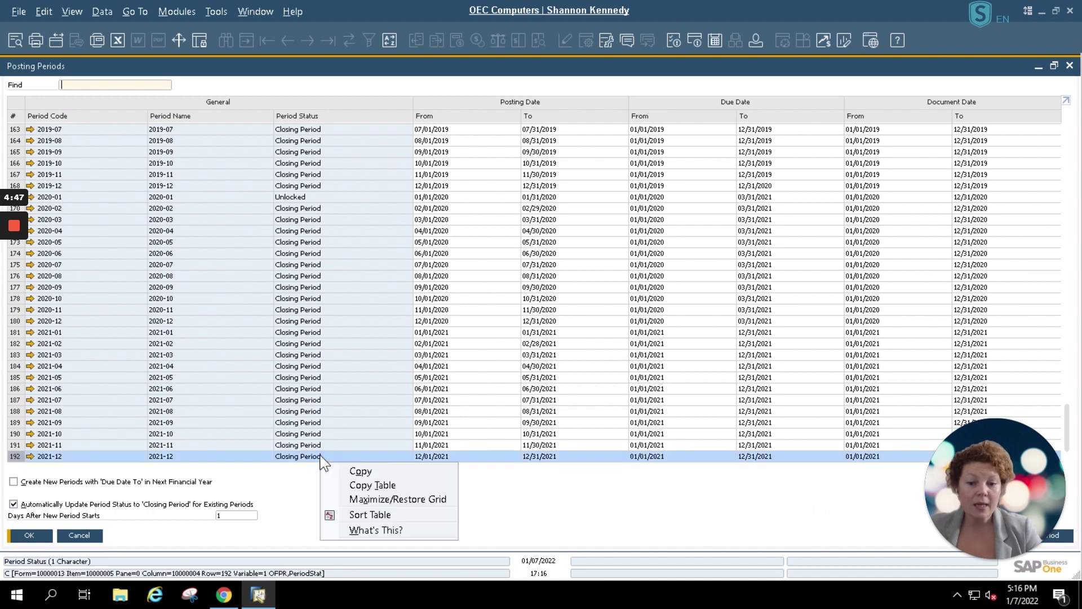
pyautogui.click(274, 476)
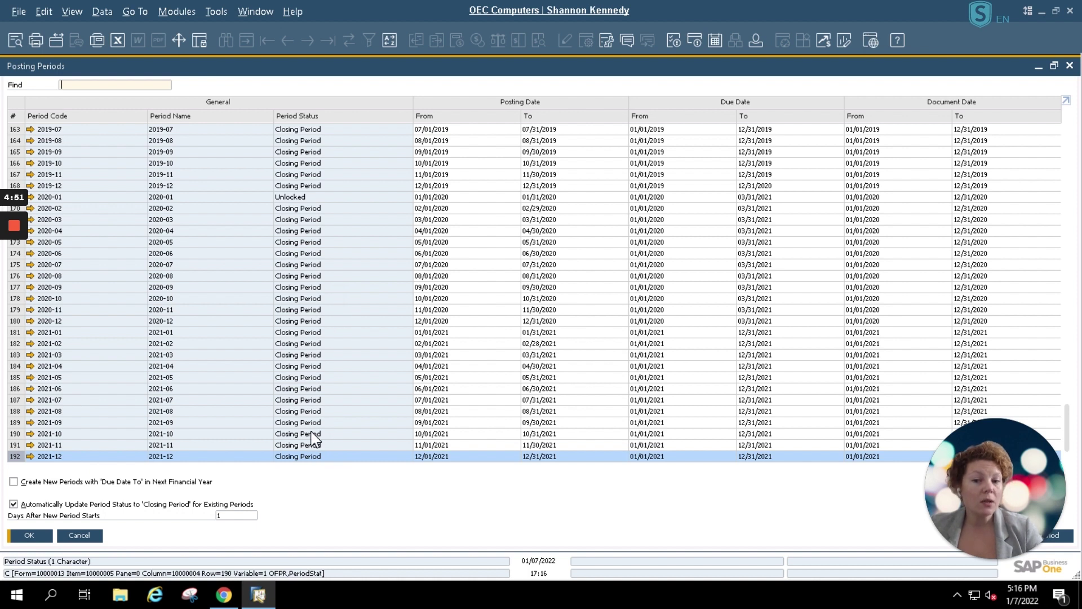